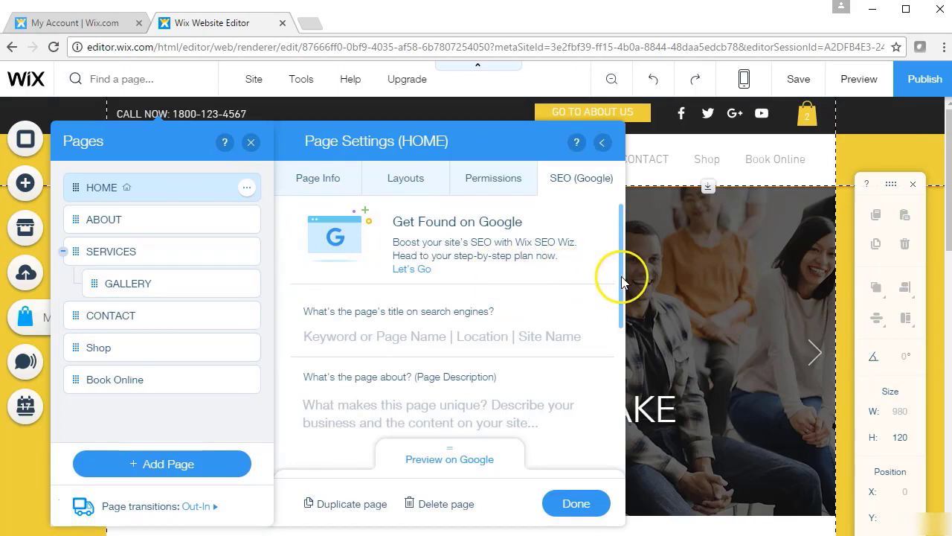
Step: Look through the HOME page's SEO fields for the page description, URL and keywords
{"action": "left_click_drag", "start_coordinate": [620, 276], "coordinate": [613, 287]}
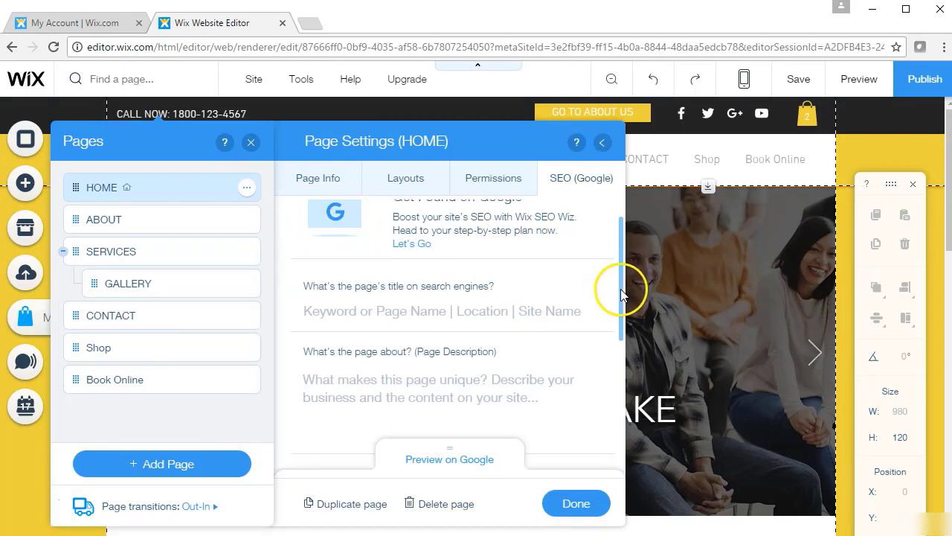
{"action": "left_click", "coordinate": [533, 371]}
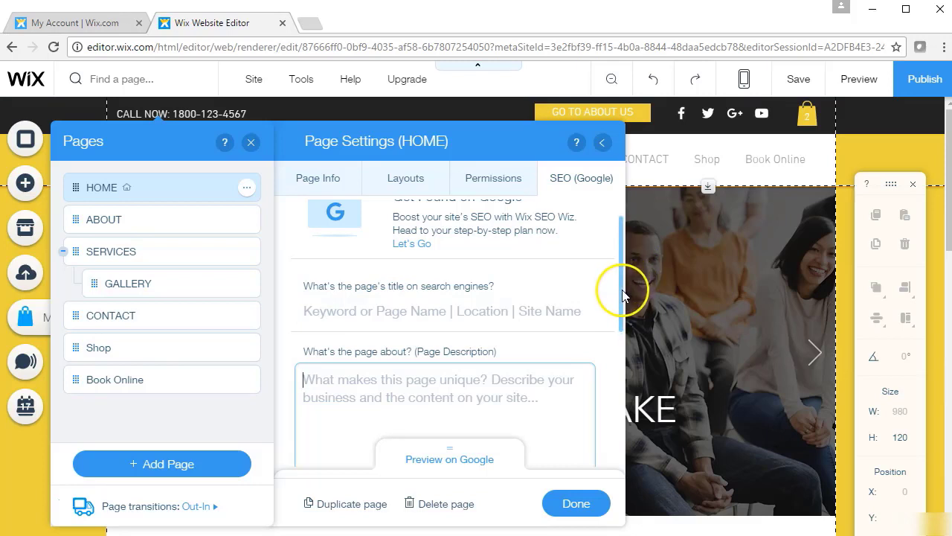
{"action": "left_click_drag", "start_coordinate": [623, 294], "coordinate": [612, 404]}
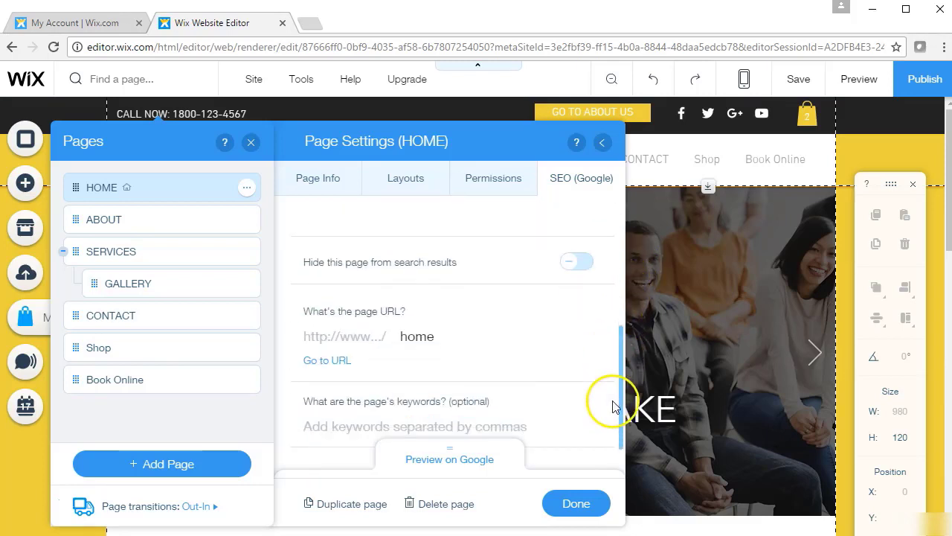
{"action": "left_click", "coordinate": [499, 432]}
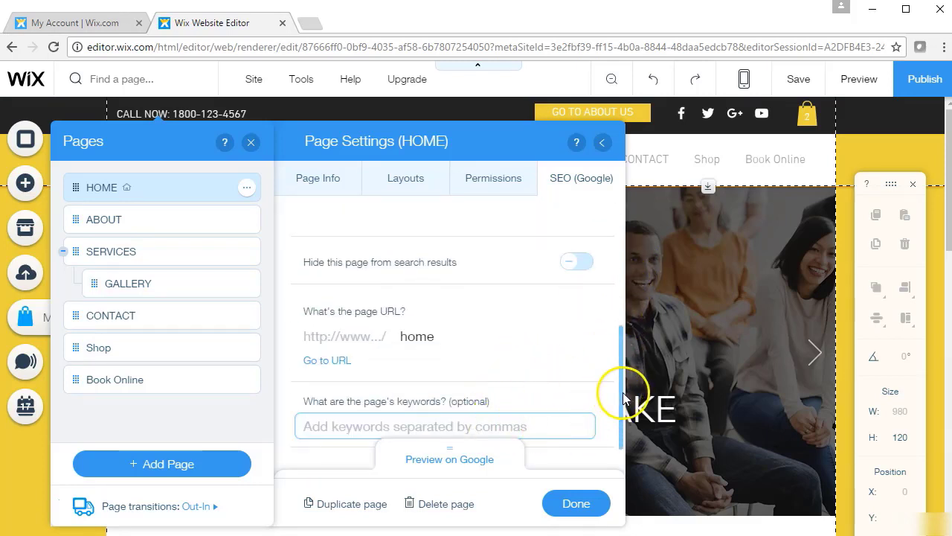
{"action": "left_click_drag", "start_coordinate": [624, 398], "coordinate": [610, 249]}
Step: Set the HOME page's search engine title to "Wix Master Course | Wix Tutorial, Wix Classes, Wix Training"
{"action": "left_click", "coordinate": [539, 336]}
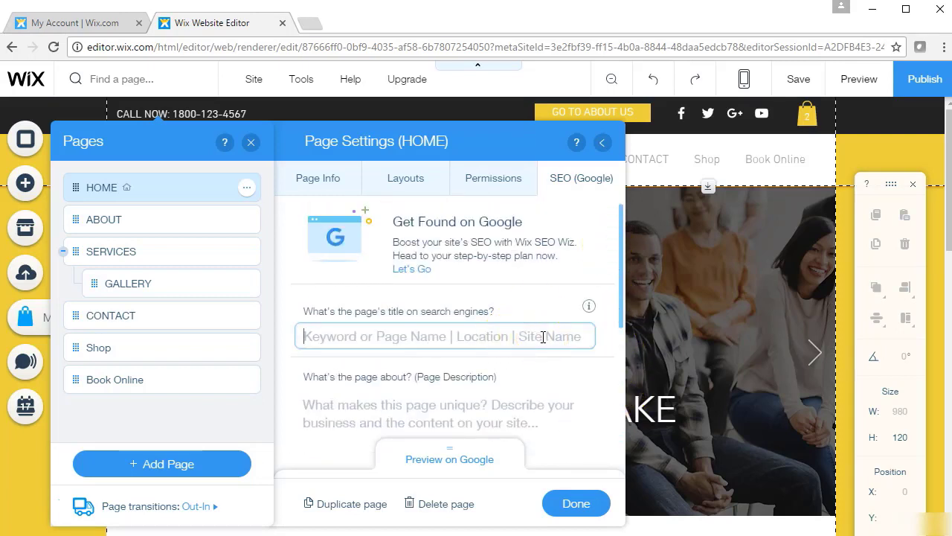
{"action": "type", "text": "Wix Mast"}
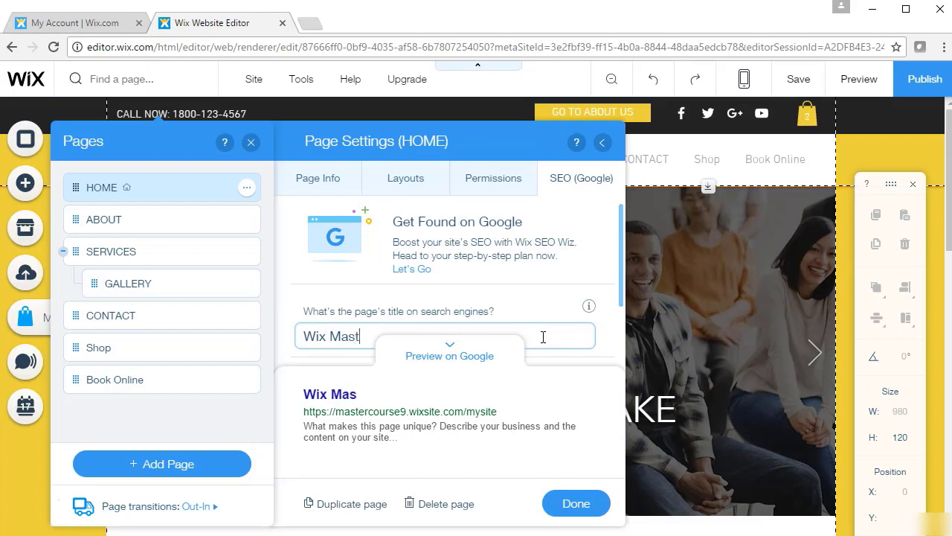
{"action": "type", "text": "er Course |"}
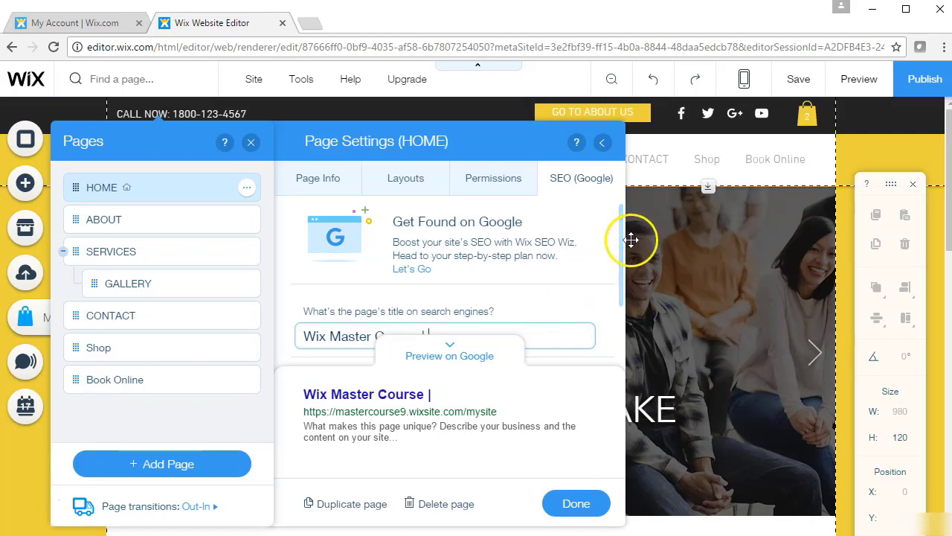
{"action": "left_click_drag", "start_coordinate": [620, 250], "coordinate": [622, 271]}
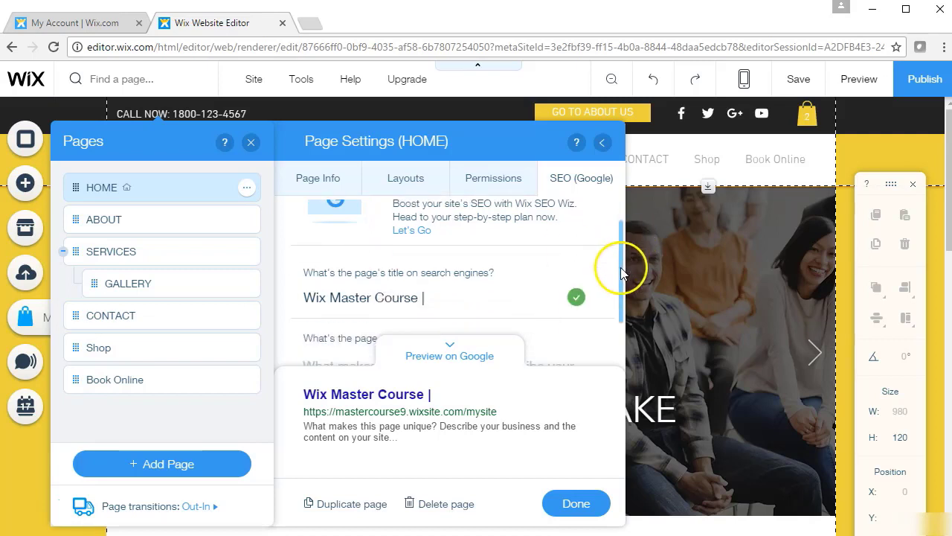
{"action": "left_click", "coordinate": [437, 298]}
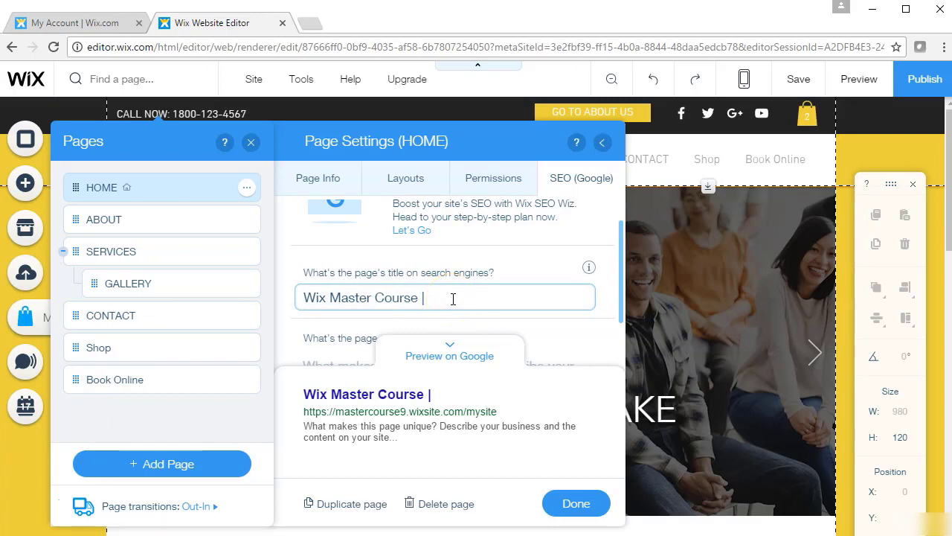
{"action": "type", "text": "Wix Tutori"}
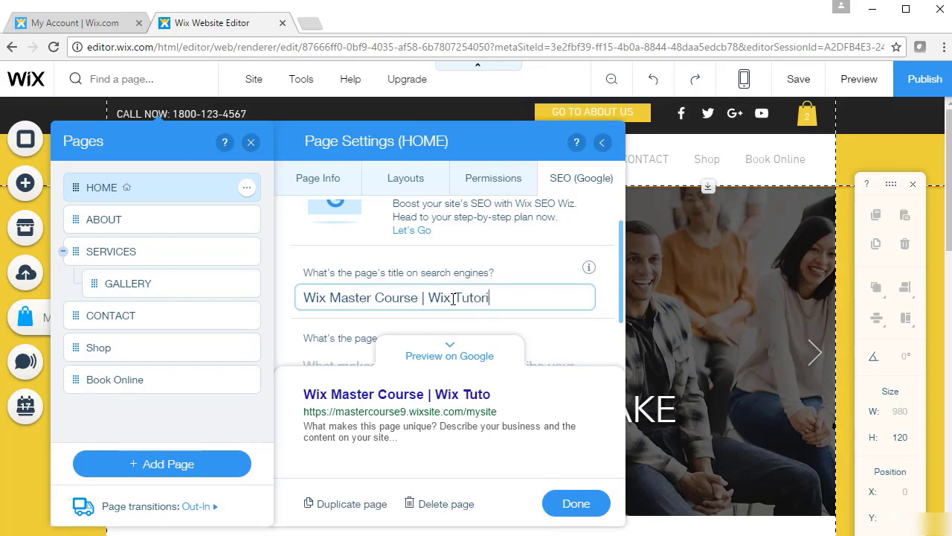
{"action": "type", "text": "al, Wix Classes, Wix Trai"}
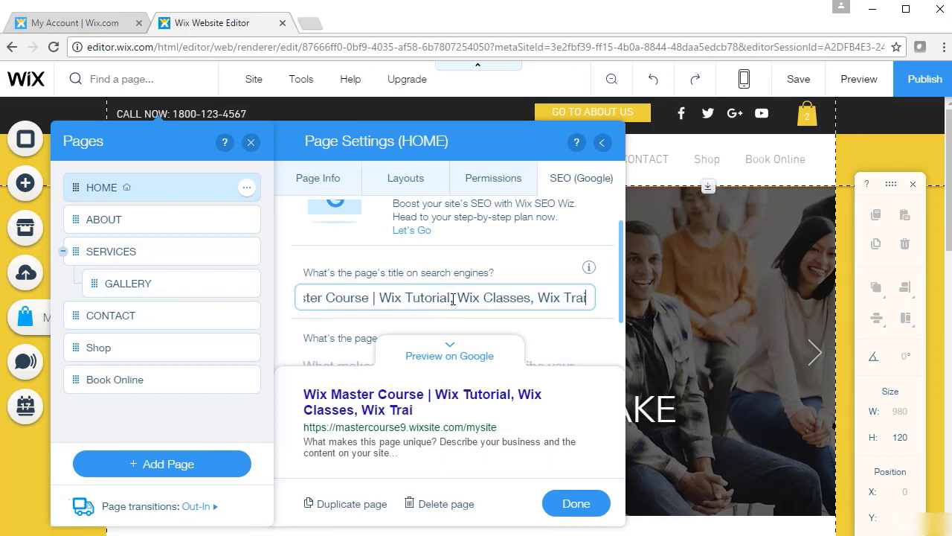
{"action": "type", "text": "ning"}
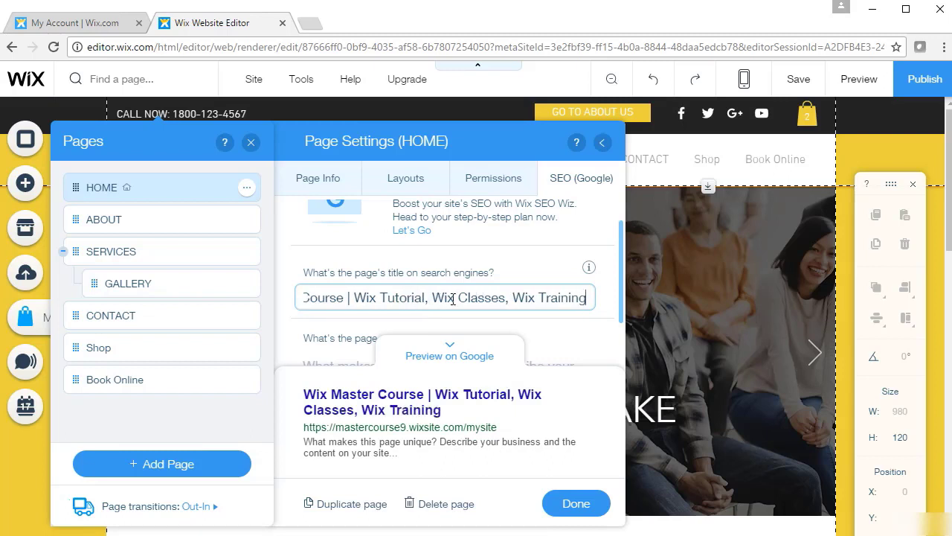
{"action": "left_click", "coordinate": [623, 275]}
{"action": "scroll", "coordinate": [622, 275], "scroll_direction": "down", "scroll_amount": 1}
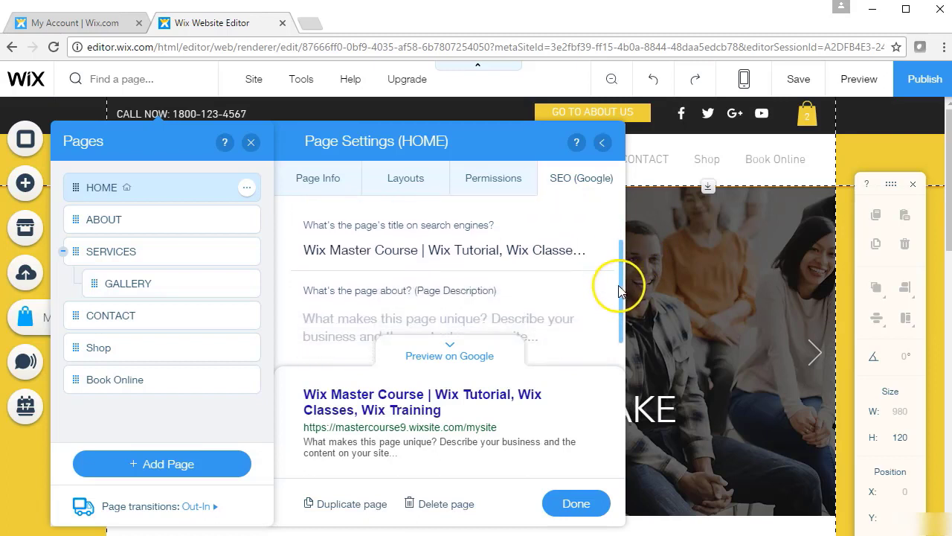
{"action": "left_click", "coordinate": [547, 256]}
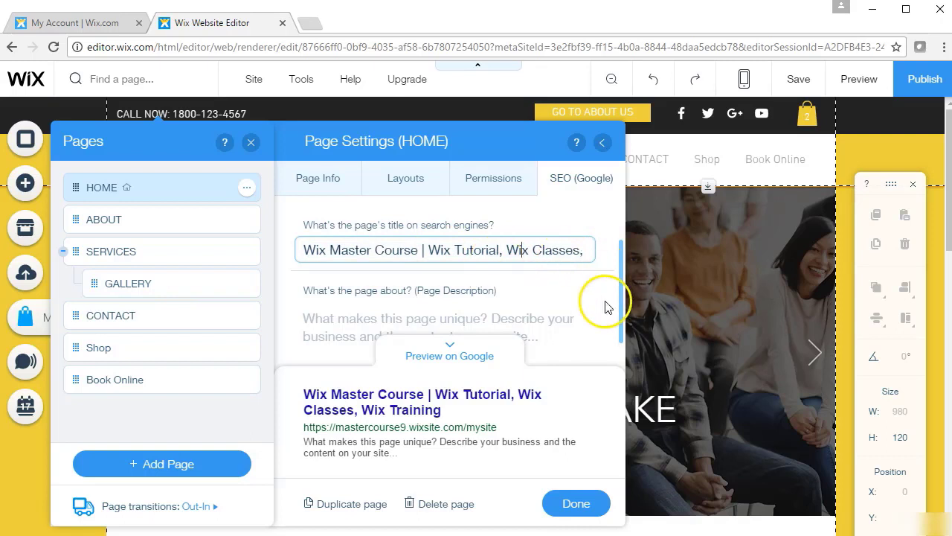
Step: Set page description: "Wix Master Course offers Wix online classes, Wix building workshops, Wix training, Wix training course, Wix for Beginngers, Wix tutoring, Learn how to use Wix."
{"action": "scroll", "coordinate": [596, 305], "scroll_direction": "down", "scroll_amount": 1}
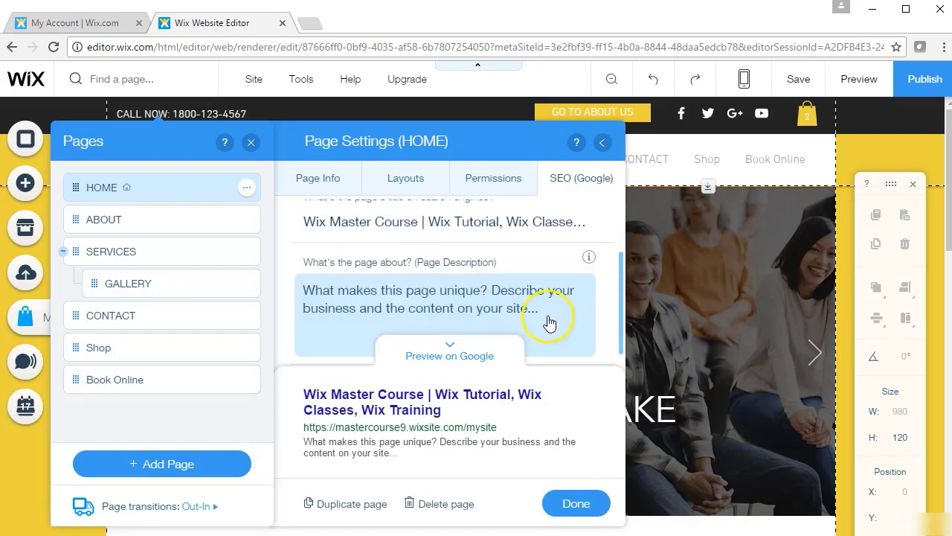
{"action": "left_click", "coordinate": [549, 319]}
{"action": "type", "text": "Wx"}
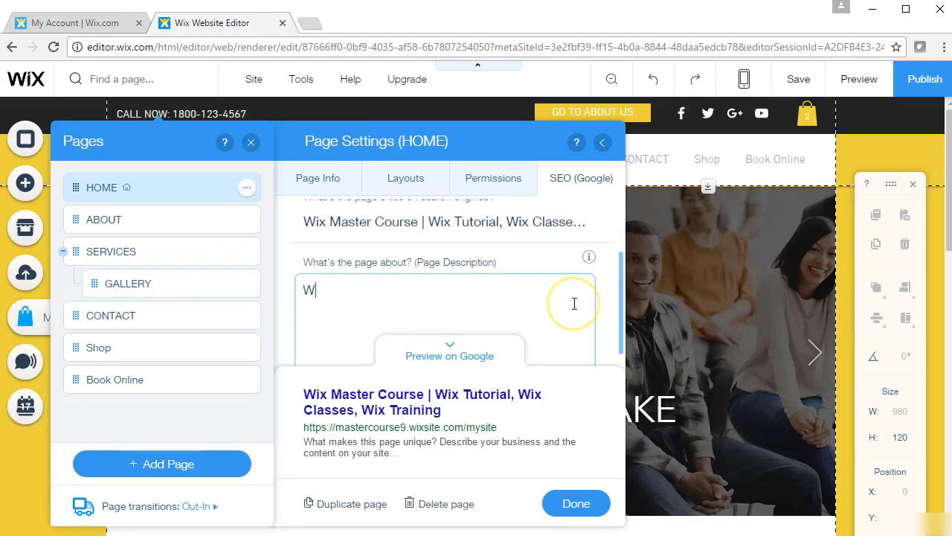
{"action": "key", "text": "BackSpace"}
{"action": "key", "text": "BackSpace"}
{"action": "type", "text": "ix Master "}
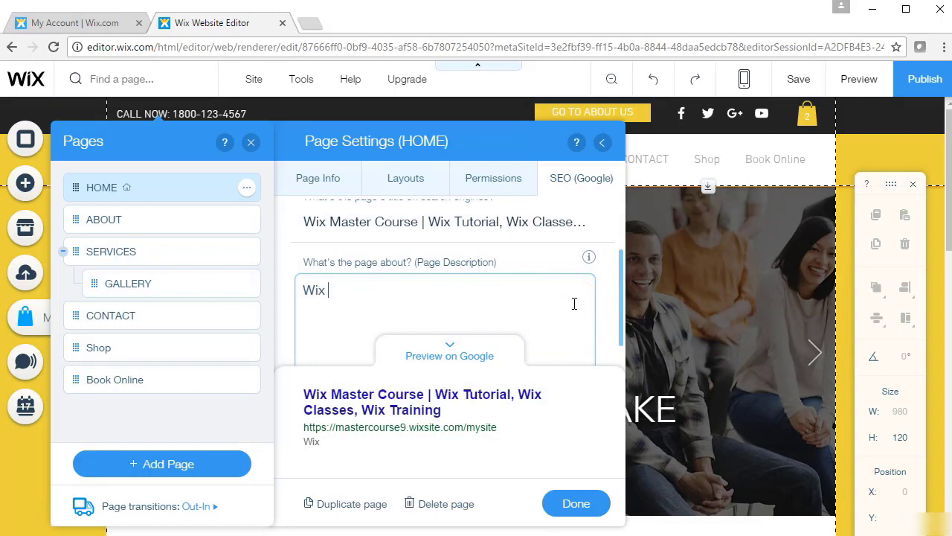
{"action": "type", "text": "Course"}
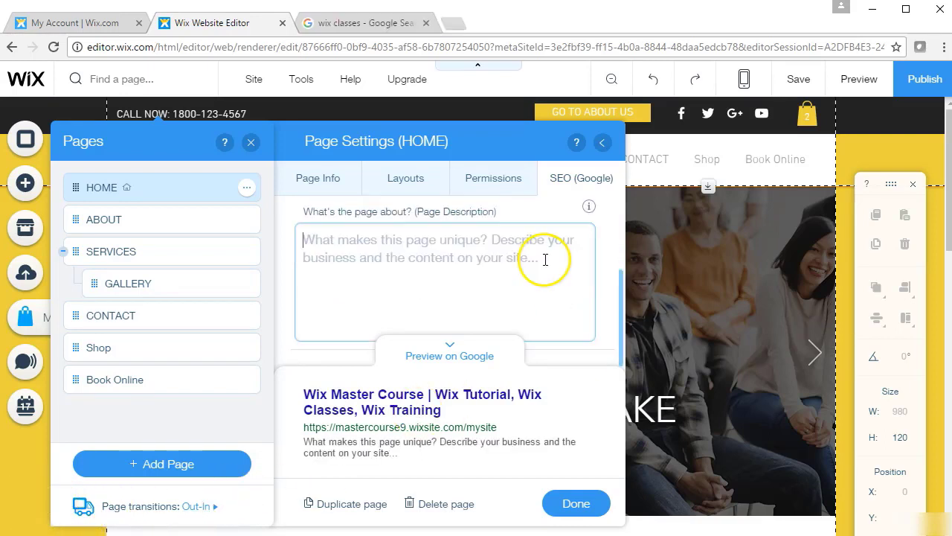
{"action": "type", "text": "Wix Master Course offers Wix online classes, Wix building workshops, Wix training, Wix training course, Wix for Beginngers, Wix tutoring, Learn how to use Wix."}
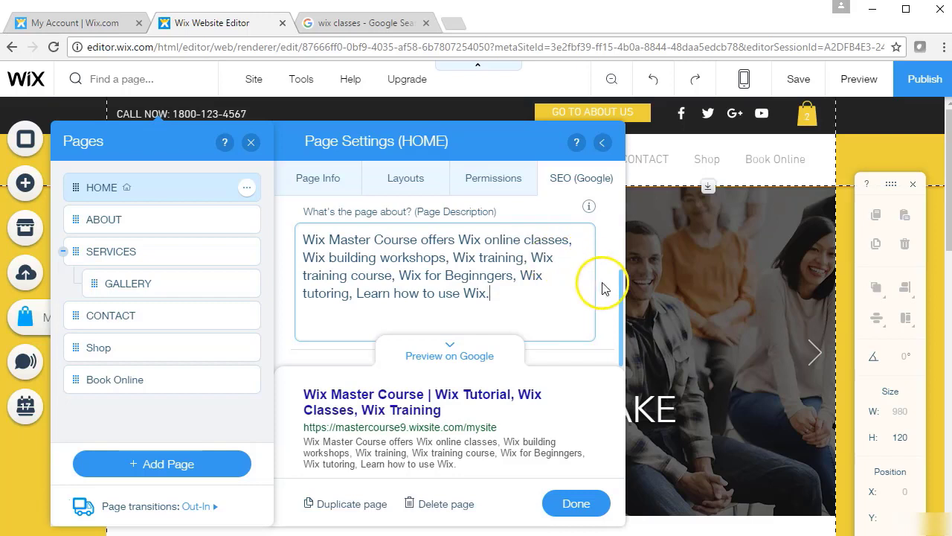
Step: Set the HOME page's keywords to "wix, wix online classes, wix training," and review its Google preview
{"action": "left_click_drag", "start_coordinate": [623, 308], "coordinate": [616, 400]}
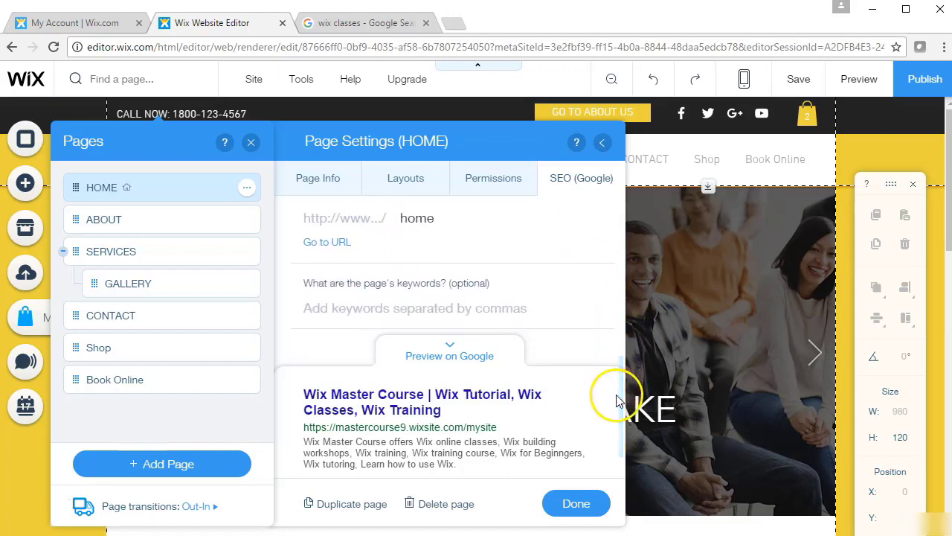
{"action": "left_click", "coordinate": [574, 304]}
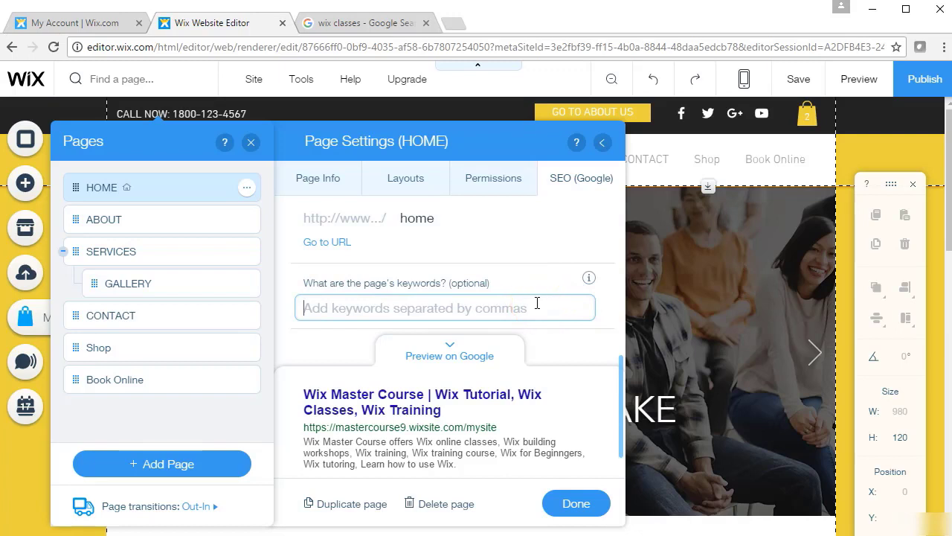
{"action": "type", "text": "wix,"}
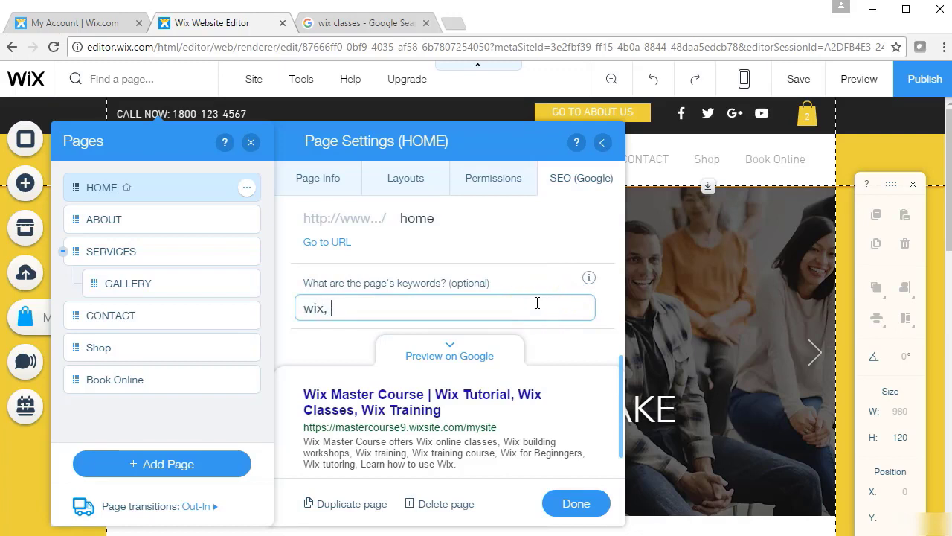
{"action": "type", "text": " wix online classes"}
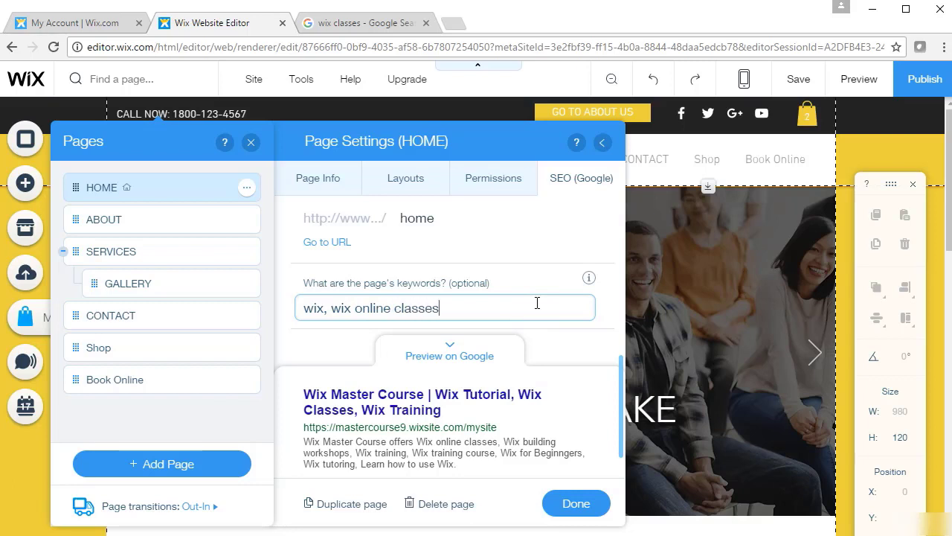
{"action": "type", "text": ", wix training,"}
{"action": "left_click", "coordinate": [621, 364]}
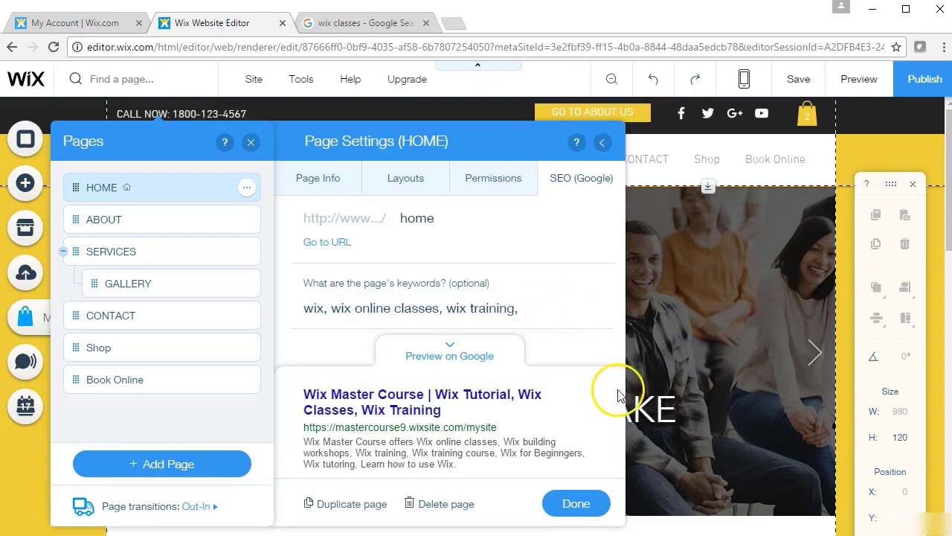
{"action": "mouse_move", "coordinate": [620, 365]}
{"action": "left_mouse_down"}
{"action": "mouse_move", "coordinate": [621, 238]}
{"action": "mouse_move", "coordinate": [616, 375]}
{"action": "left_mouse_up"}
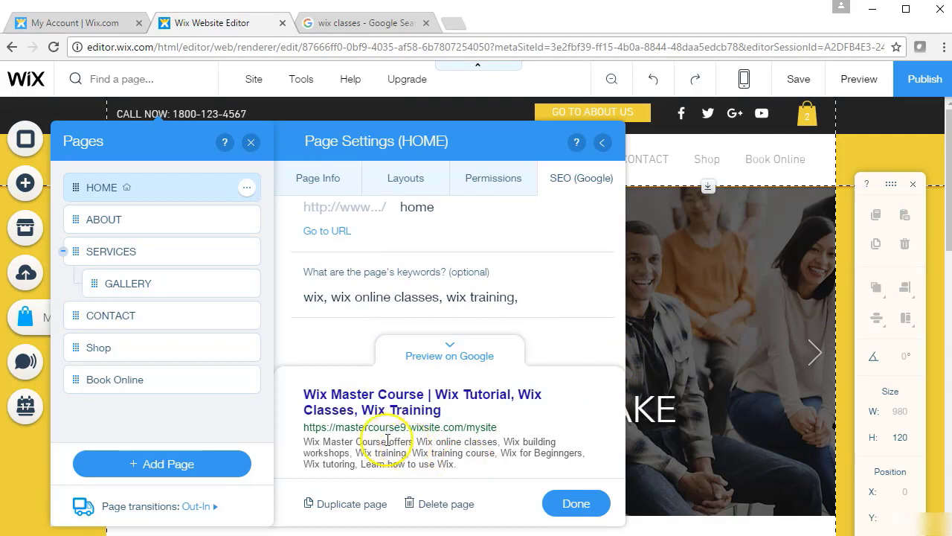
{"action": "triple_click", "coordinate": [364, 429]}
{"action": "left_click", "coordinate": [489, 453]}
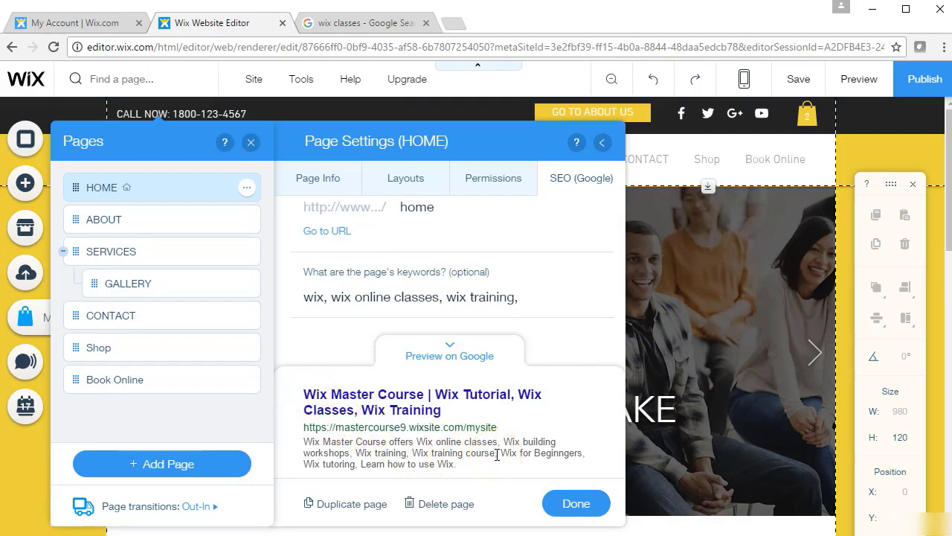
Step: Examine the SEO settings of the SERVICES, GALLERY and CONTACT pages, and close the page settings and page list
{"action": "left_click", "coordinate": [187, 209]}
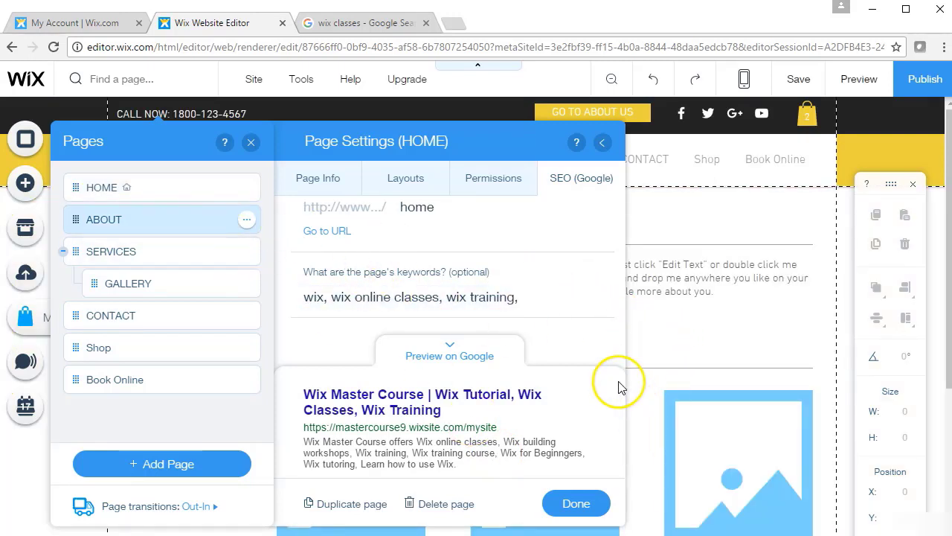
{"action": "scroll", "coordinate": [623, 387], "scroll_direction": "up", "scroll_amount": 3}
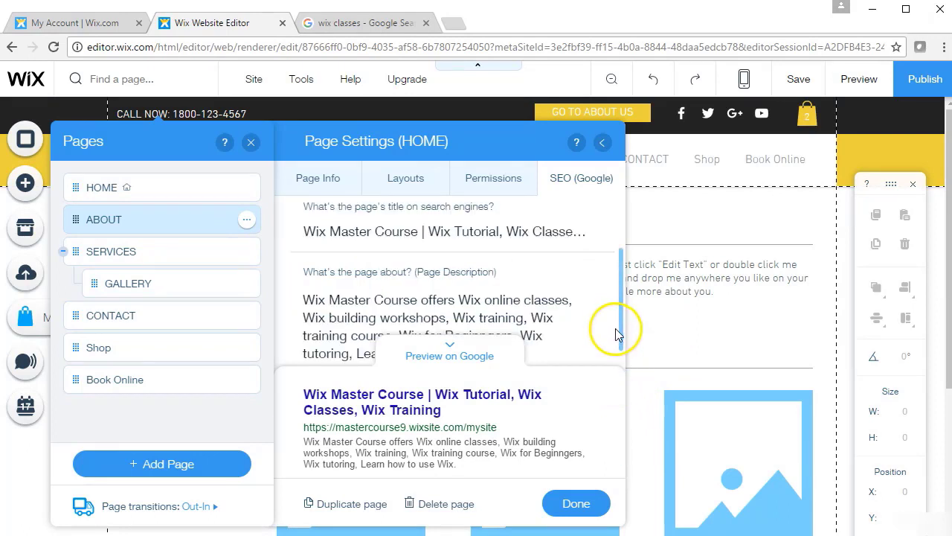
{"action": "left_click", "coordinate": [170, 249]}
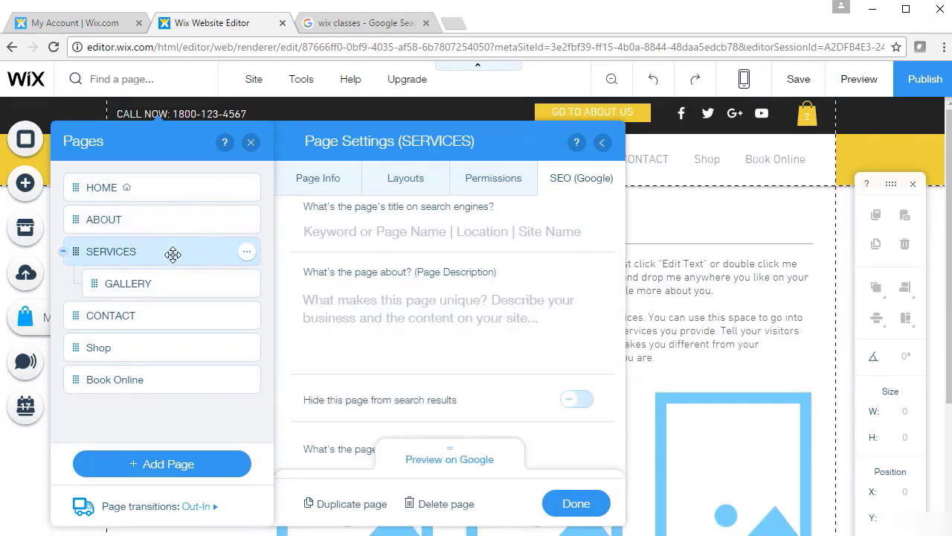
{"action": "left_click", "coordinate": [193, 288]}
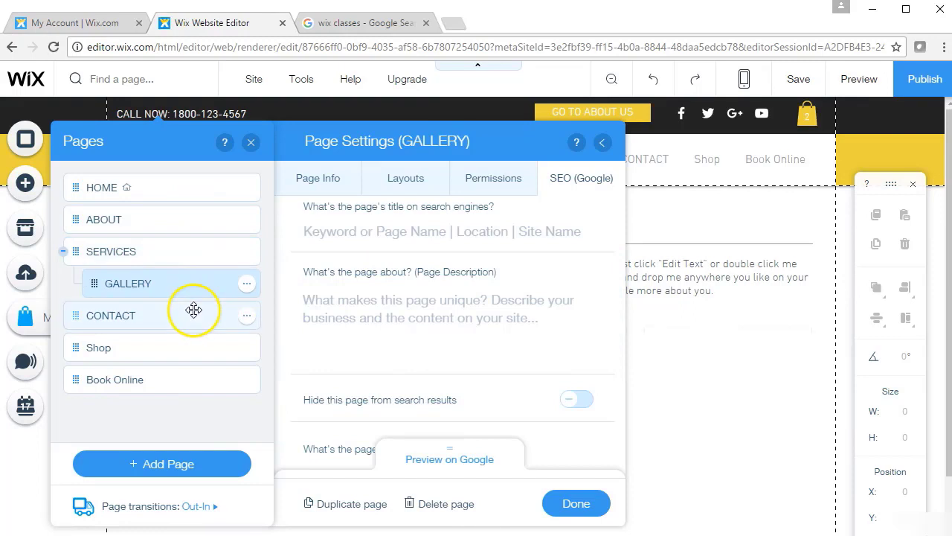
{"action": "left_click", "coordinate": [192, 312]}
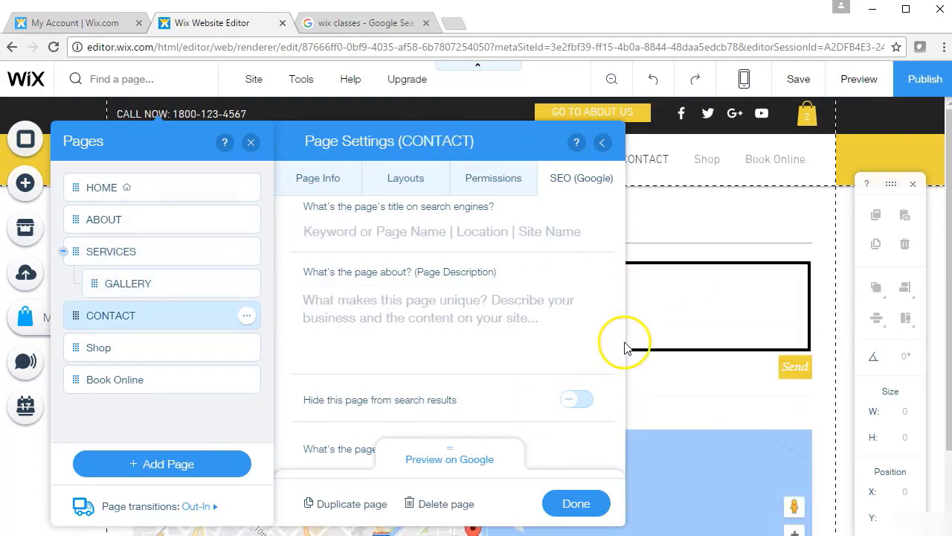
{"action": "left_click_drag", "start_coordinate": [622, 347], "coordinate": [617, 282]}
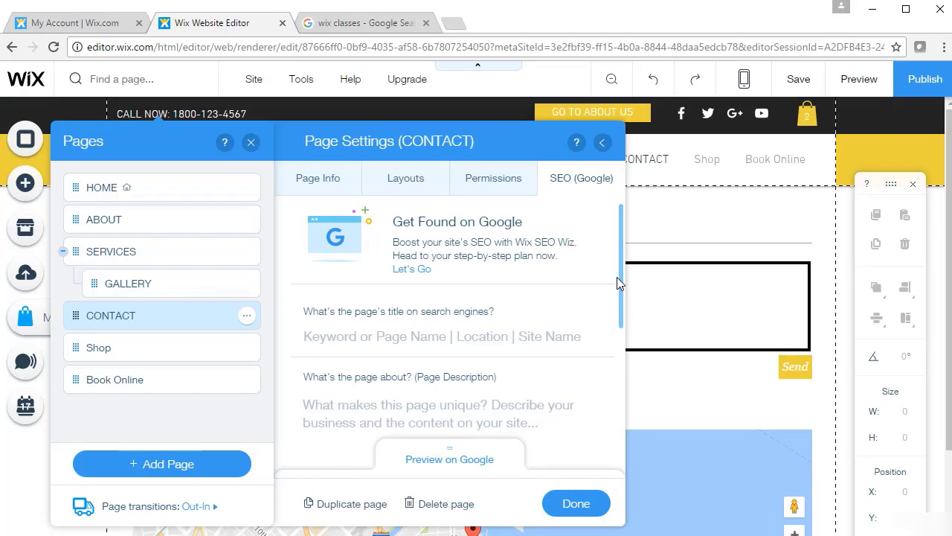
{"action": "left_click_drag", "start_coordinate": [616, 280], "coordinate": [623, 402]}
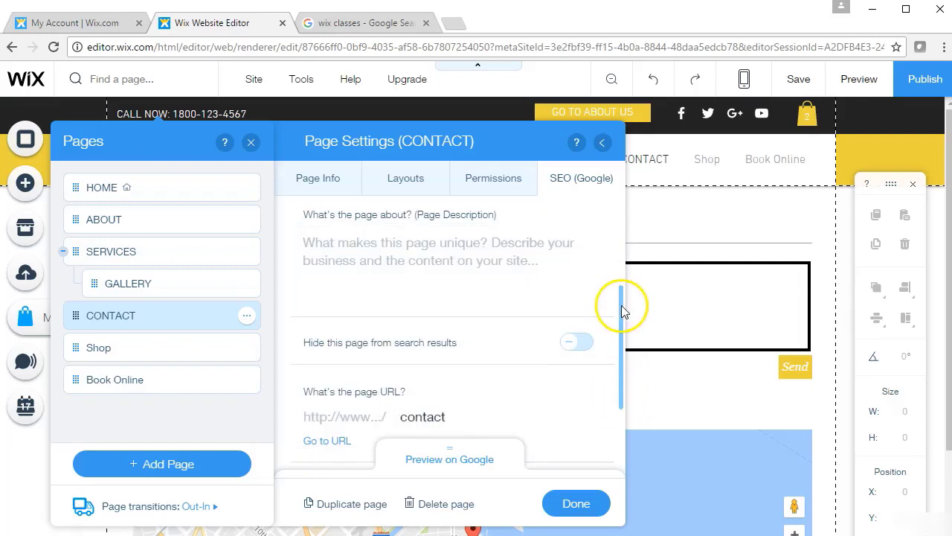
{"action": "left_click_drag", "start_coordinate": [623, 305], "coordinate": [619, 385]}
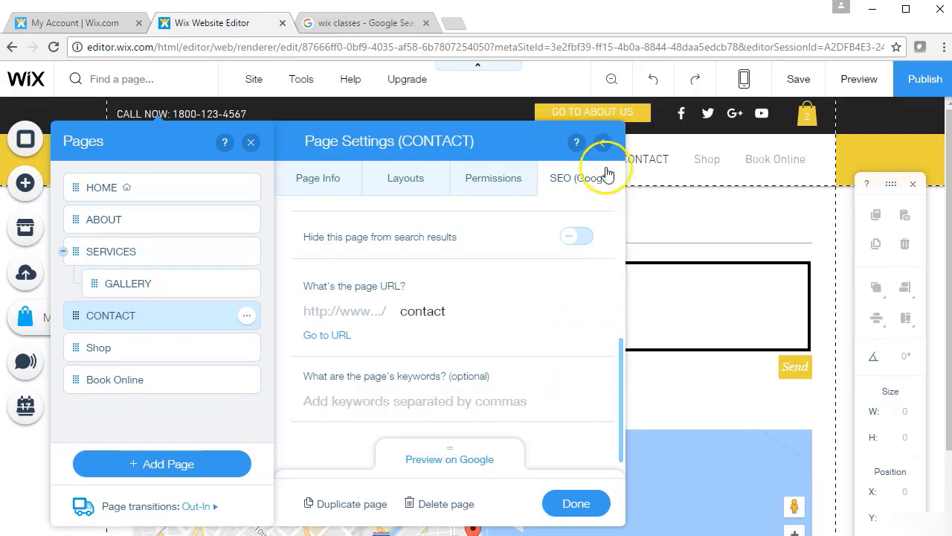
{"action": "left_click", "coordinate": [602, 143]}
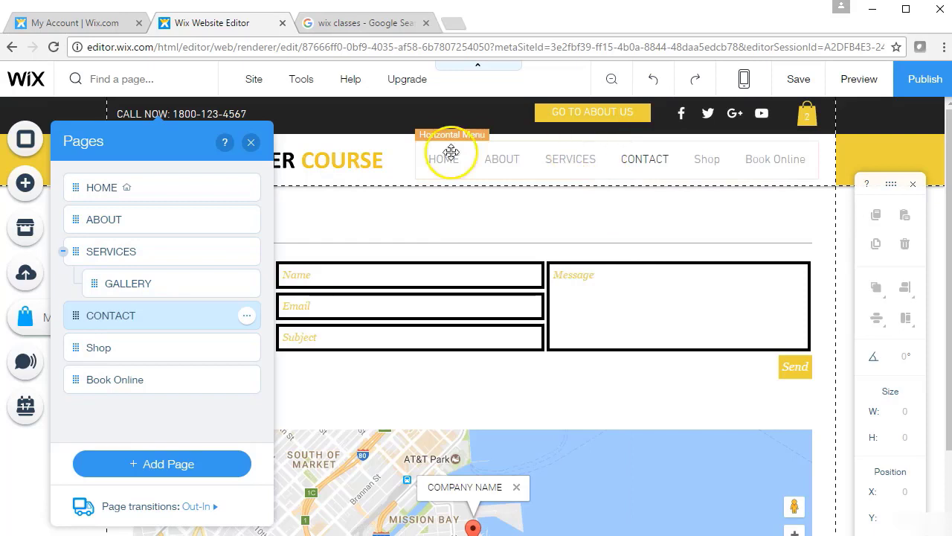
{"action": "left_click", "coordinate": [250, 142]}
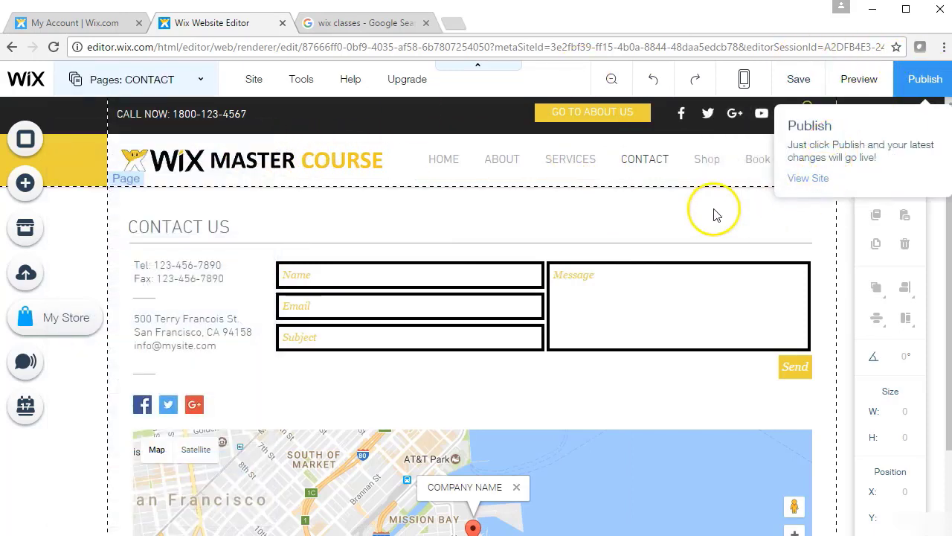